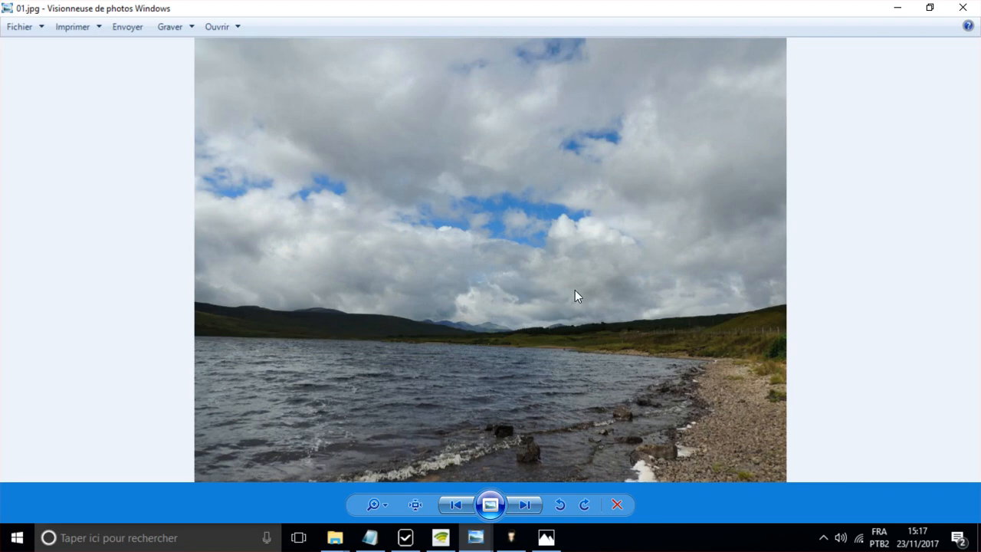
# - Compare the original cloudy lake photo with its edited sunny version in the photo viewer
pyautogui.press('Right')
pyautogui.press('Left')
pyautogui.press('Right')
pyautogui.press('Left')
pyautogui.press('Right')
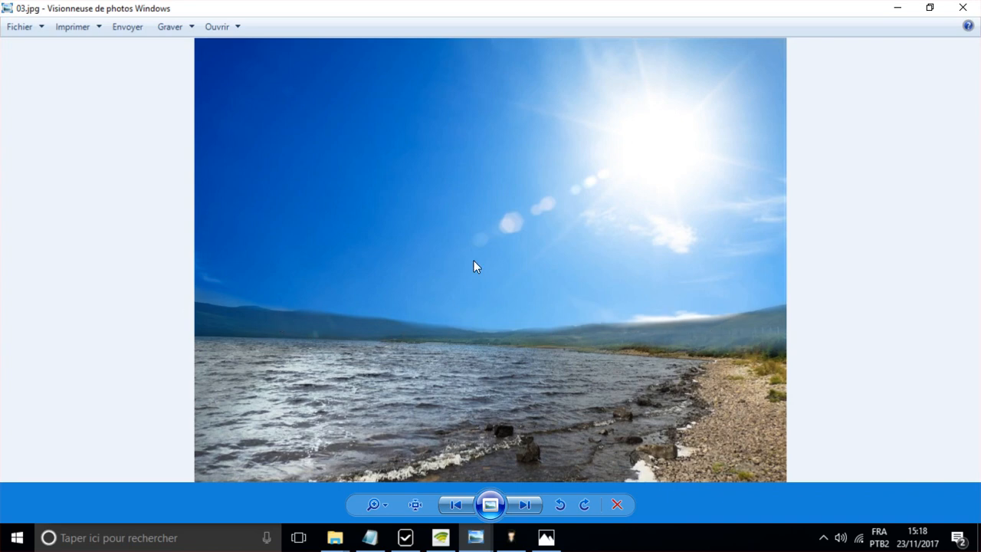
# - Switch to Photo TRUCAGE and start a new project with 01.jpg from Photos 04 as the model, discarding the current project's changes
pyautogui.click(513, 537)
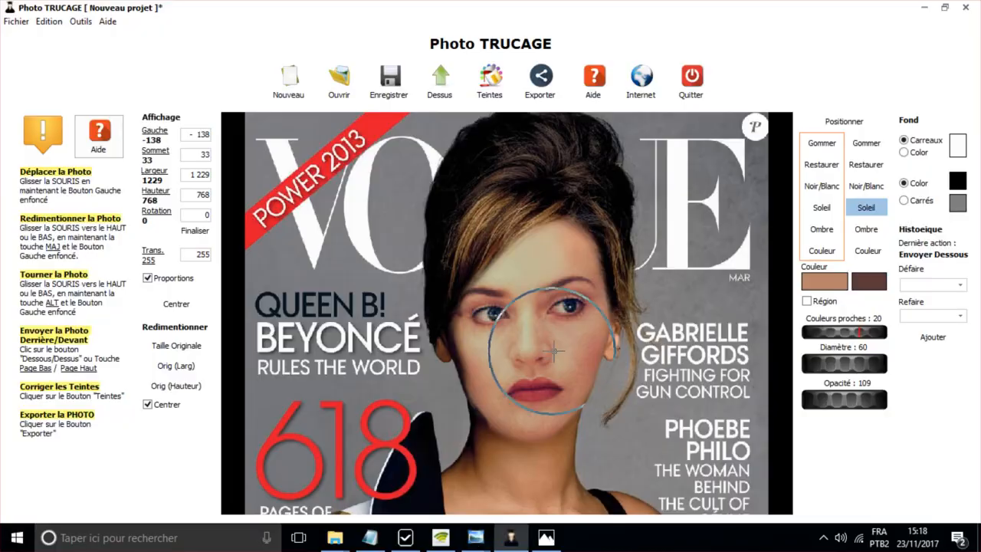
pyautogui.click(291, 76)
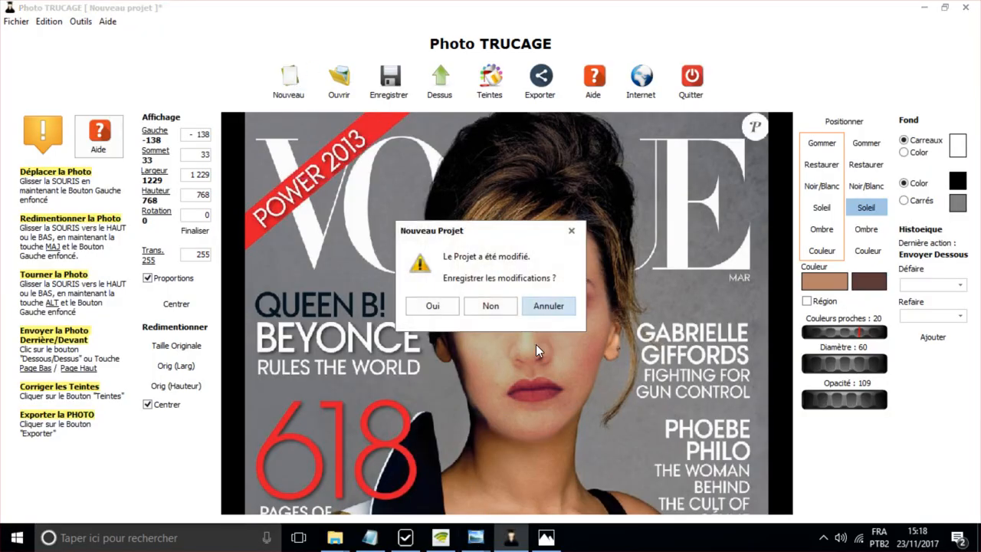
pyautogui.click(483, 305)
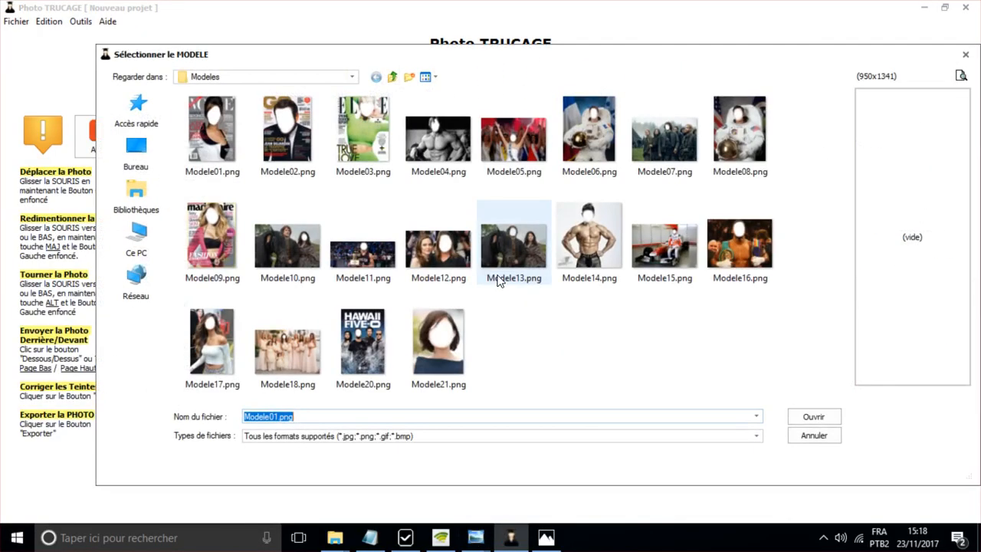
pyautogui.click(392, 78)
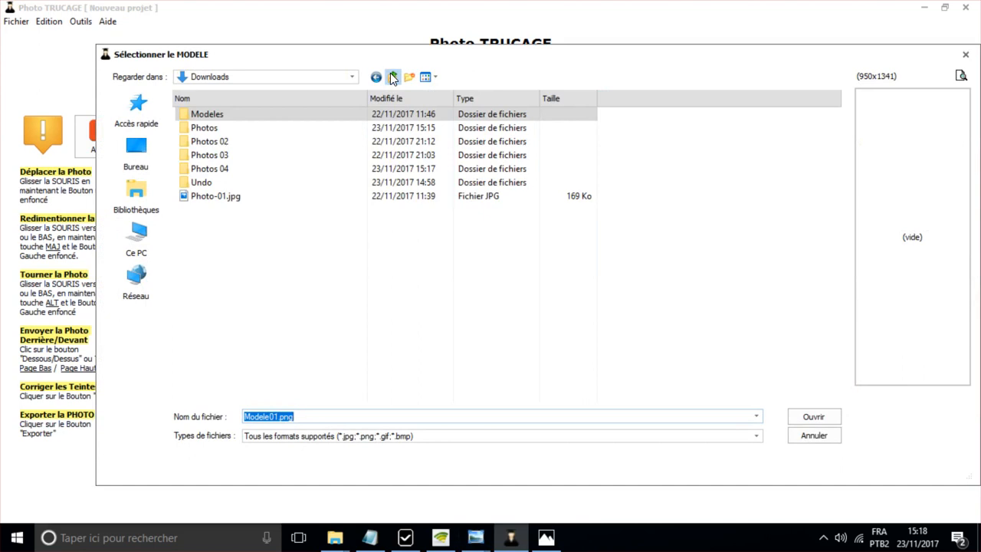
pyautogui.doubleClick(212, 170)
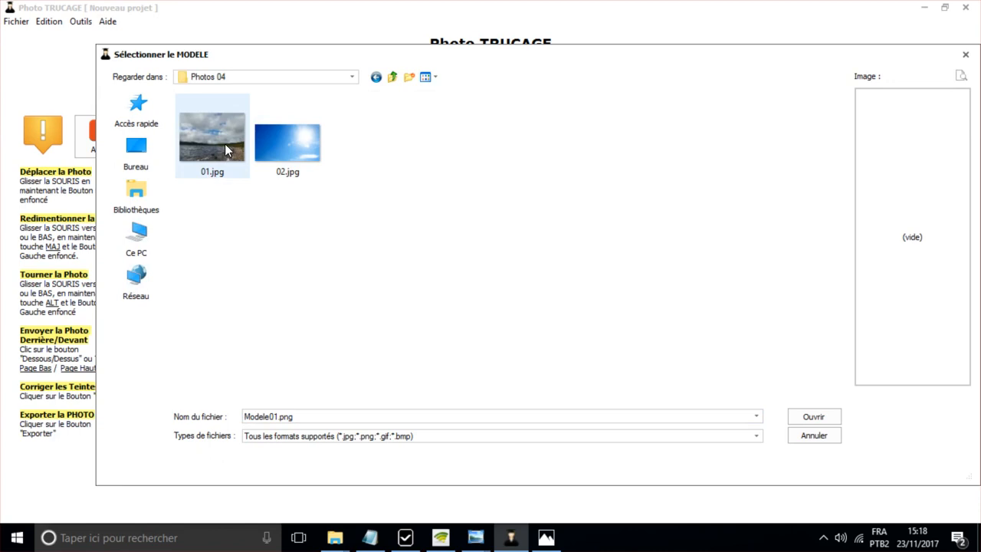
pyautogui.doubleClick(225, 142)
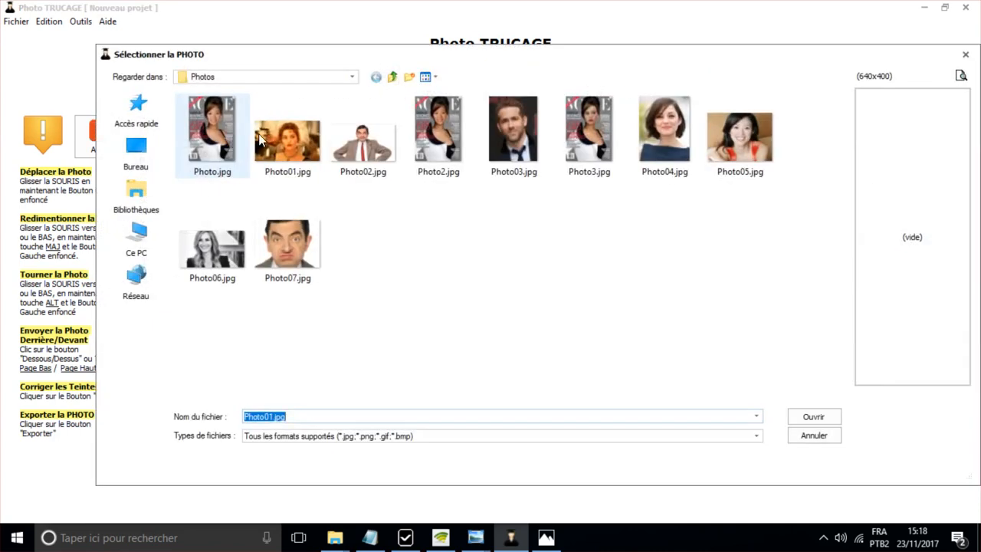
# - Load 02.jpg, the sunny sky image, from the Photos 04 folder as the project's photo
pyautogui.click(392, 77)
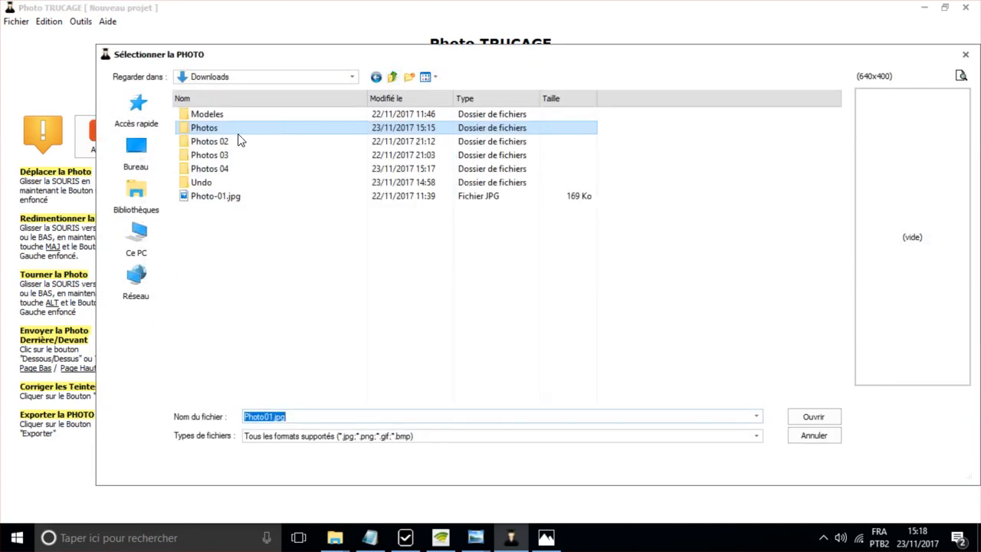
pyautogui.doubleClick(215, 170)
pyautogui.doubleClick(285, 142)
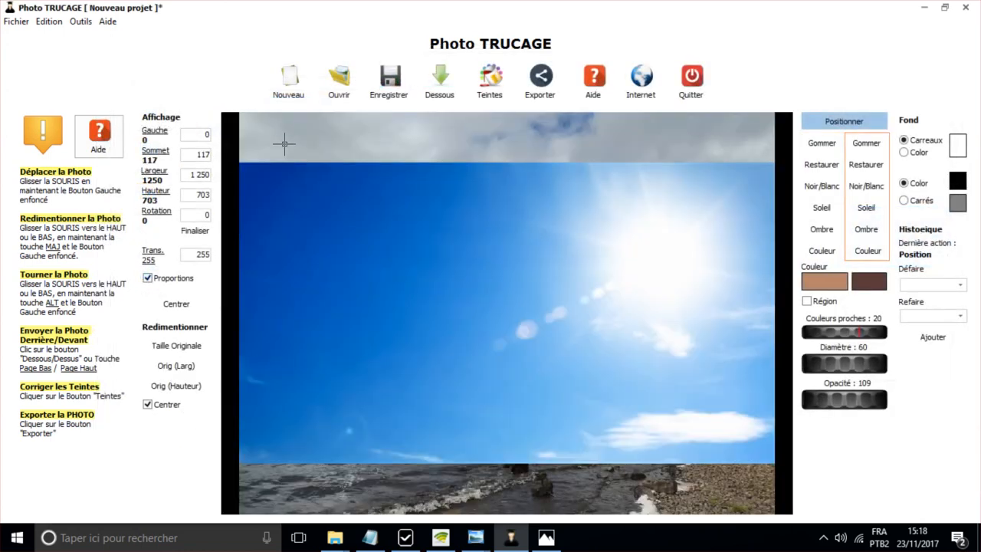
# - Align the sky photo with the model's upper edge by setting Sommet to 0, and send it behind the model
pyautogui.moveTo(437, 200); pyautogui.dragTo(484, 193)
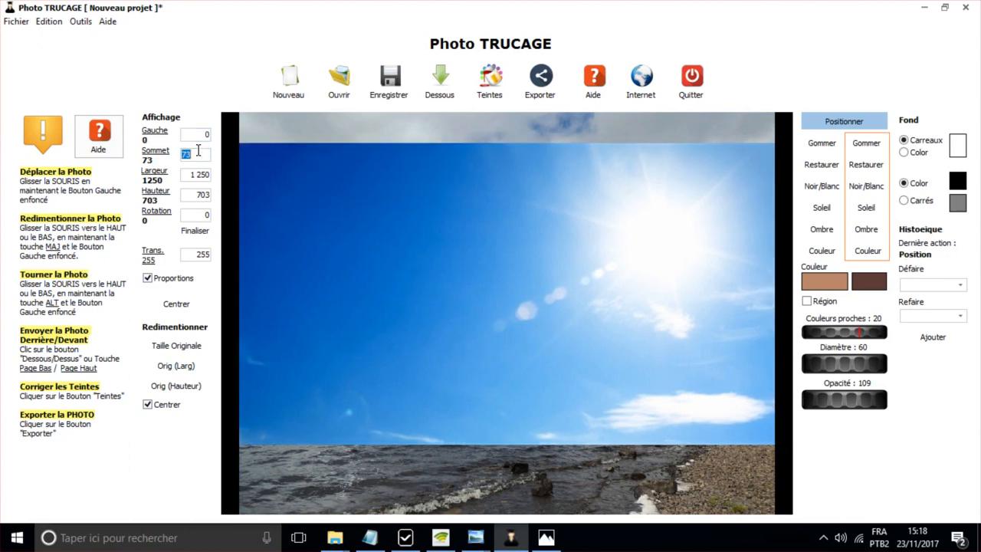
pyautogui.write('0')
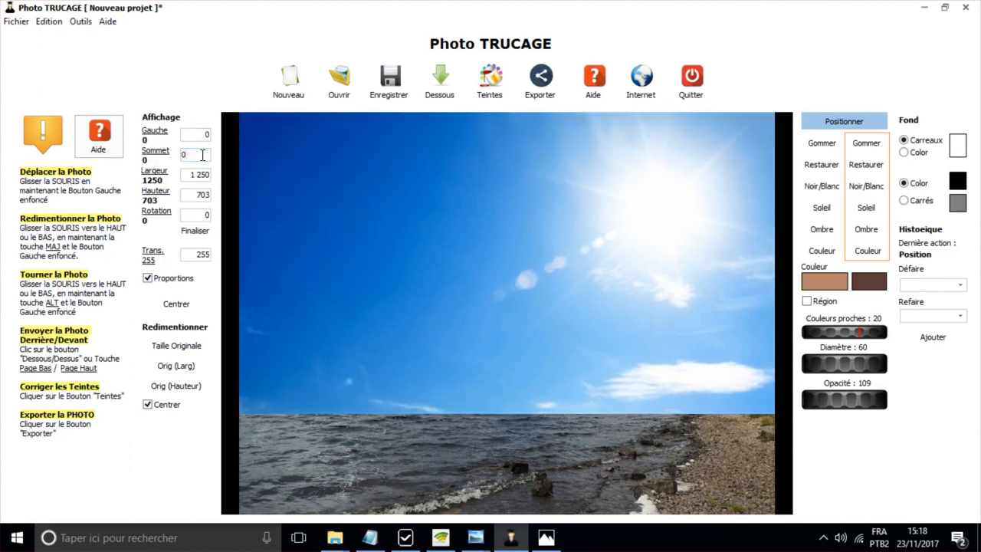
pyautogui.click(433, 84)
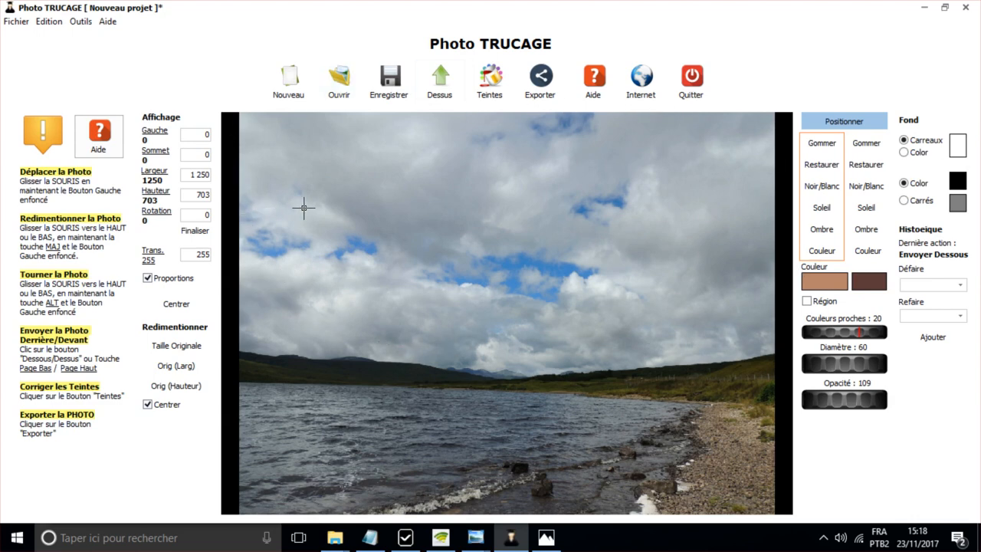
# - Erase the model's cloudy sky with the Gommer brush at diameter 209 and opacity 255
pyautogui.click(822, 146)
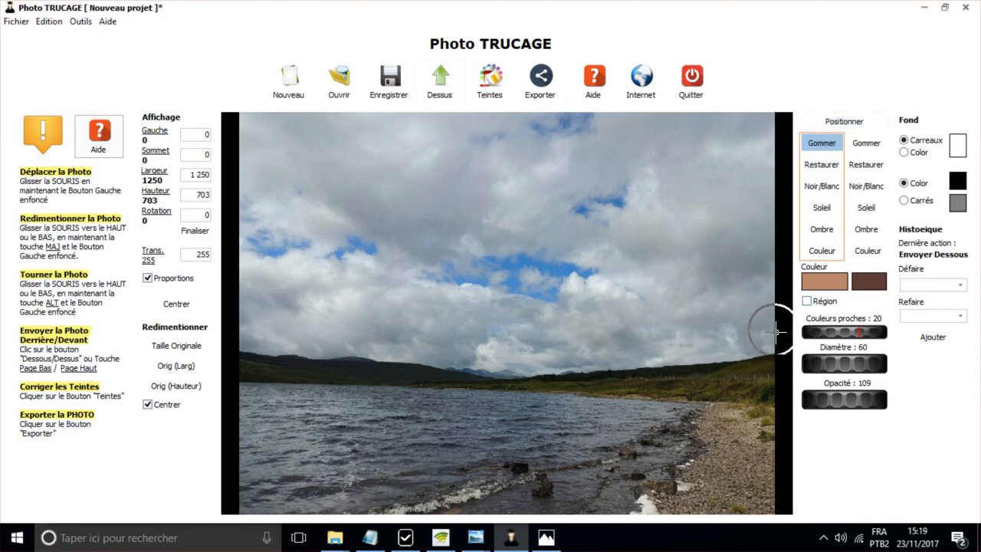
pyautogui.moveTo(830, 363); pyautogui.dragTo(927, 372)
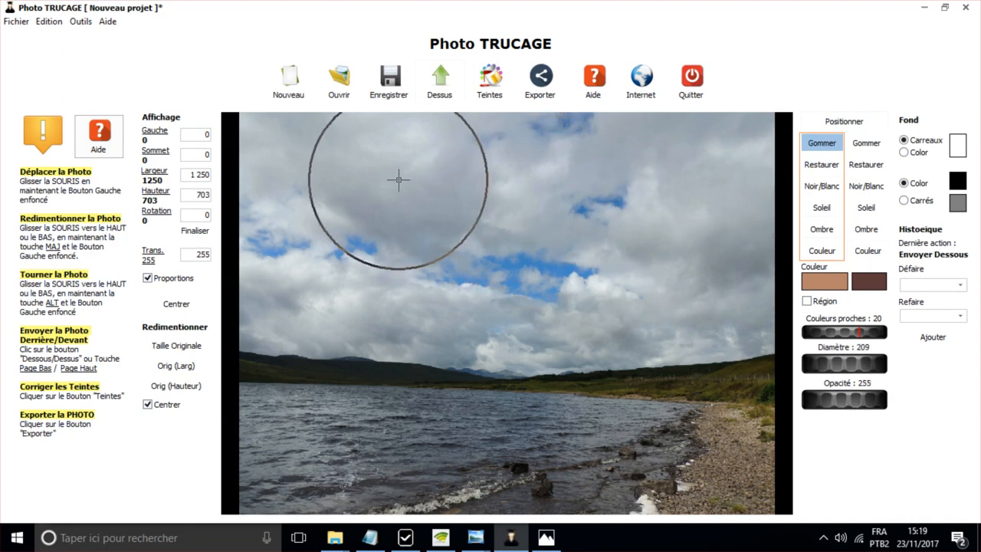
pyautogui.moveTo(334, 179)
pyautogui.mouseDown()
pyautogui.moveTo(397, 167)
pyautogui.moveTo(749, 160)
pyautogui.moveTo(737, 179)
pyautogui.moveTo(273, 107)
pyautogui.moveTo(237, 139)
pyautogui.moveTo(251, 232)
pyautogui.moveTo(278, 248)
pyautogui.moveTo(568, 287)
pyautogui.moveTo(767, 273)
pyautogui.moveTo(732, 263)
pyautogui.moveTo(475, 278)
pyautogui.moveTo(231, 259)
pyautogui.moveTo(504, 296)
pyautogui.moveTo(730, 271)
pyautogui.mouseUp()
# - Restore the model's hills along the horizon with the Restaurer brush at diameter 156 and opacity 114
pyautogui.scroll(-4, 567, 363)
pyautogui.scroll(5, 572, 359)
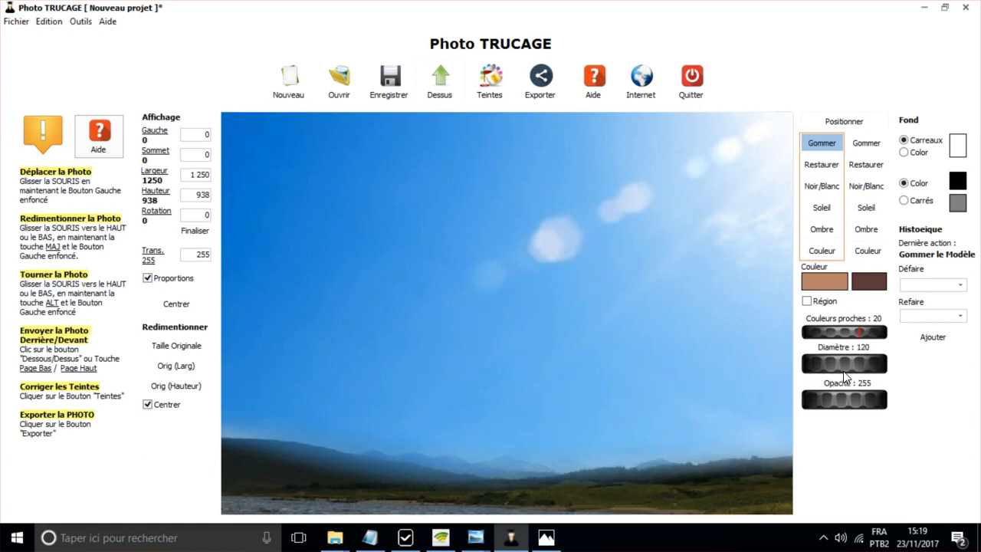
pyautogui.scroll(1, 544, 282)
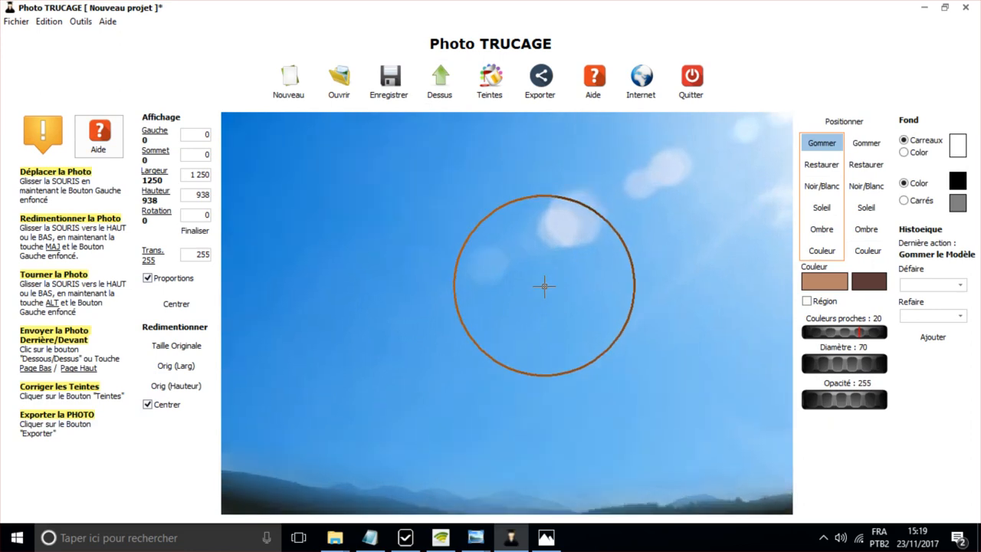
pyautogui.moveTo(510, 409)
pyautogui.mouseDown()
pyautogui.moveTo(541, 149)
pyautogui.moveTo(559, 181)
pyautogui.mouseUp()
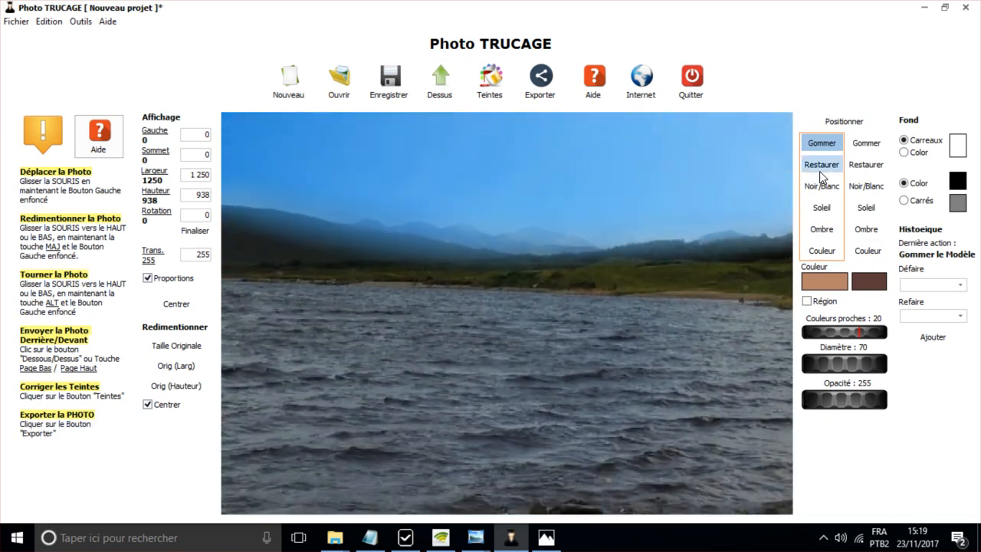
pyautogui.click(529, 328)
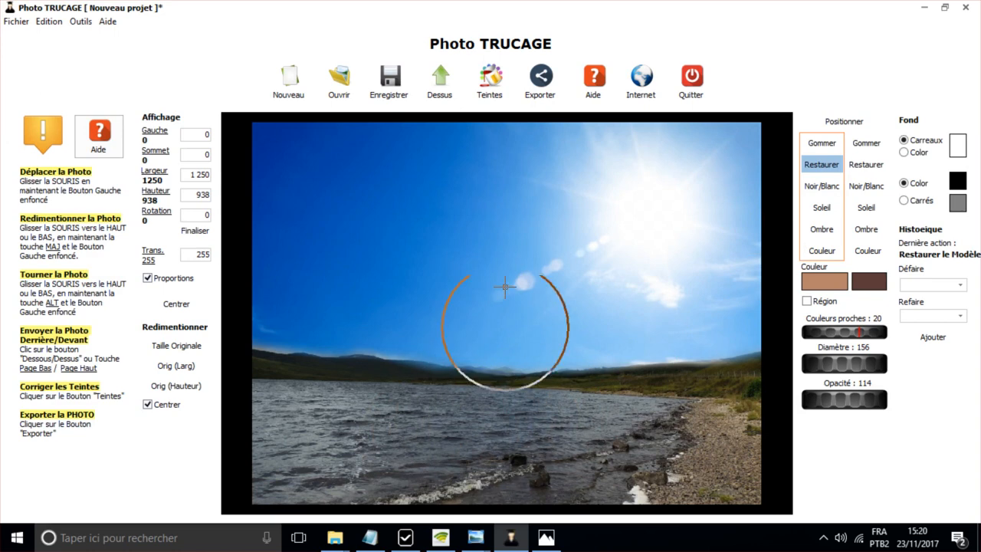
# - Brighten the model's lake water and gravel shore with the Soleil brush at diameter 206, using opacities of 158 and 122
pyautogui.click(433, 84)
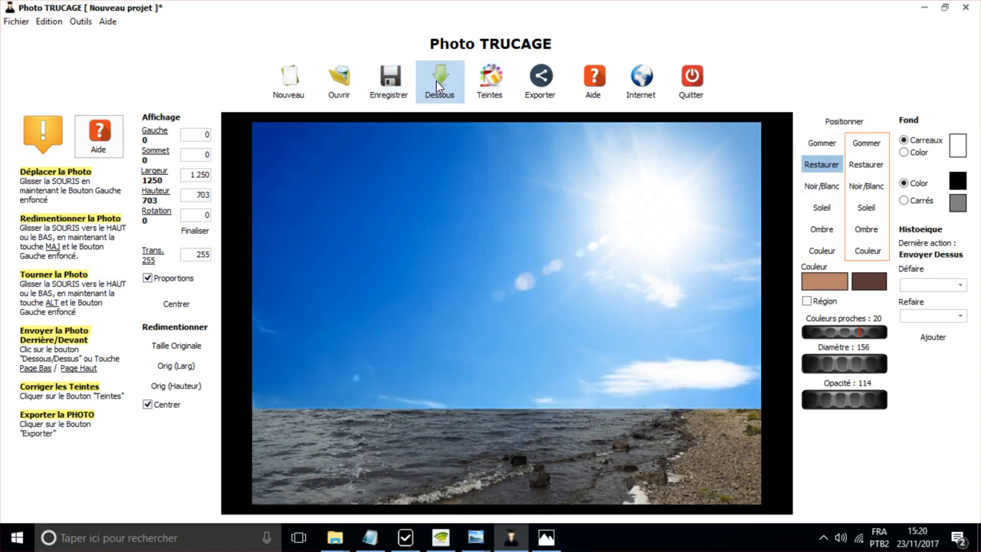
pyautogui.click(436, 80)
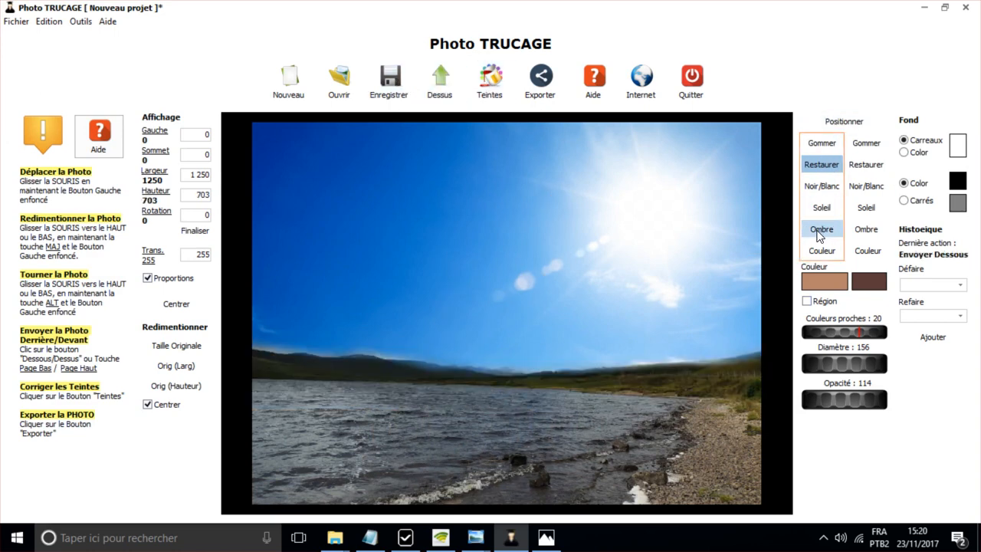
pyautogui.click(822, 207)
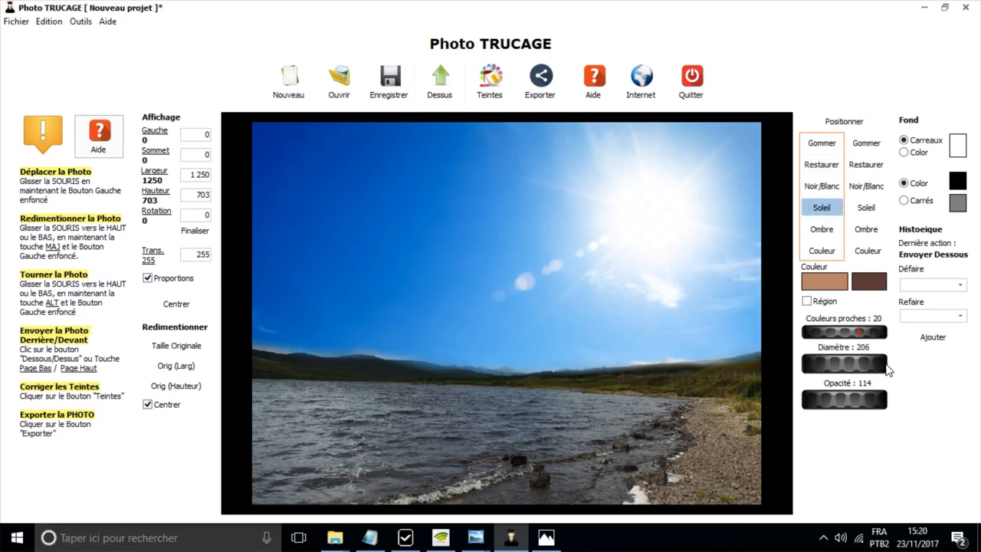
pyautogui.click(426, 407)
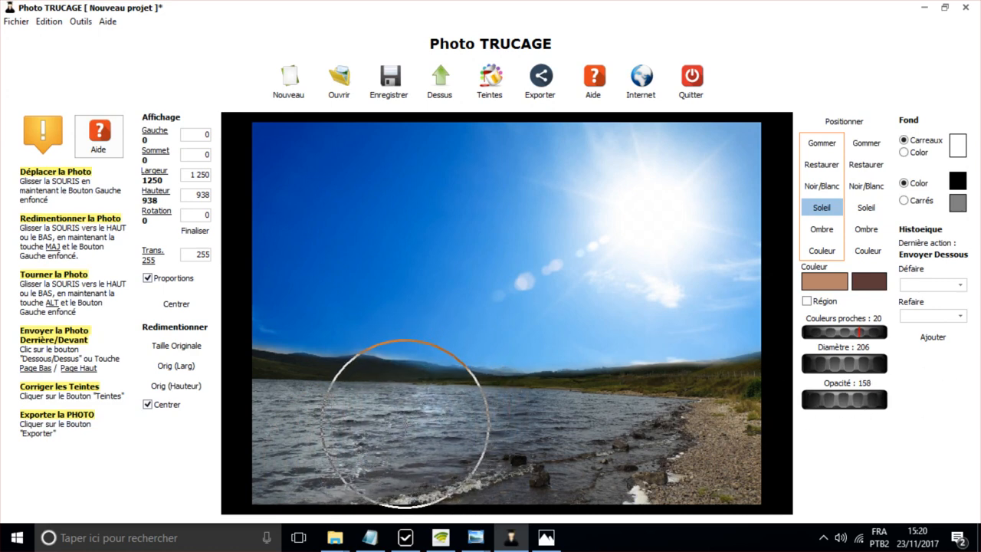
pyautogui.click(339, 457)
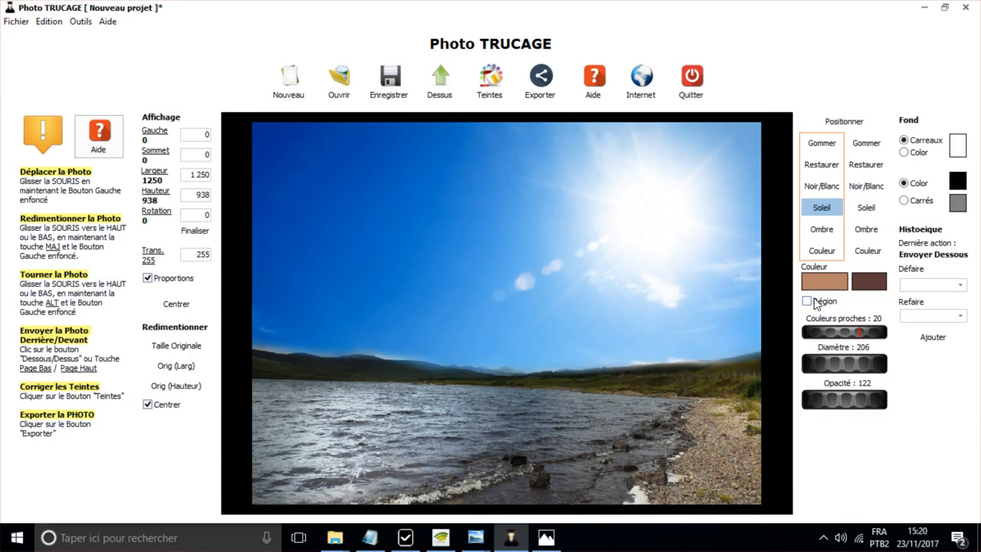
# - Brighten the grassy land beyond the shore with the model's Soleil brush at diameter 58 and opacity 122
pyautogui.scroll(5, 606, 395)
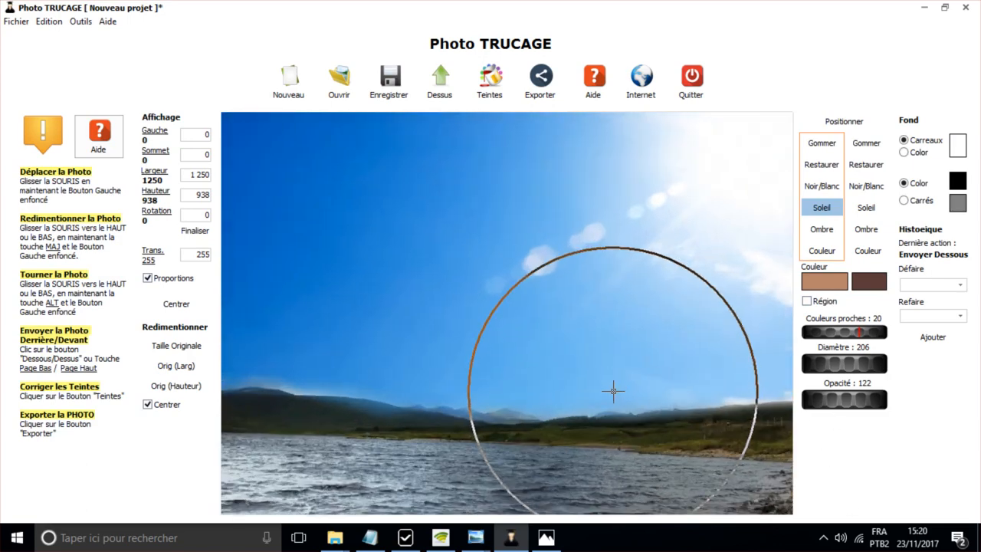
pyautogui.moveTo(610, 413)
pyautogui.mouseDown()
pyautogui.moveTo(484, 326)
pyautogui.moveTo(352, 289)
pyautogui.mouseUp()
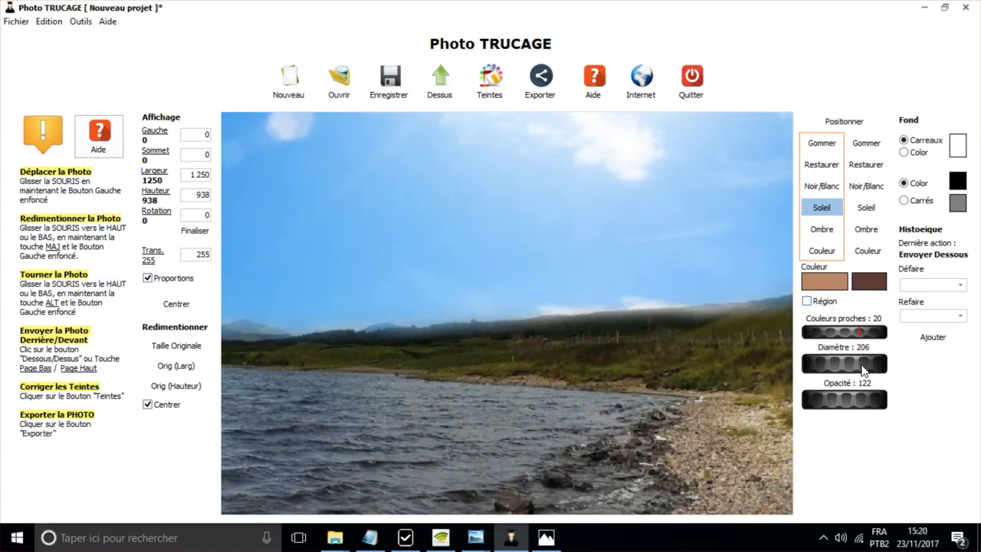
pyautogui.moveTo(789, 360); pyautogui.dragTo(787, 361)
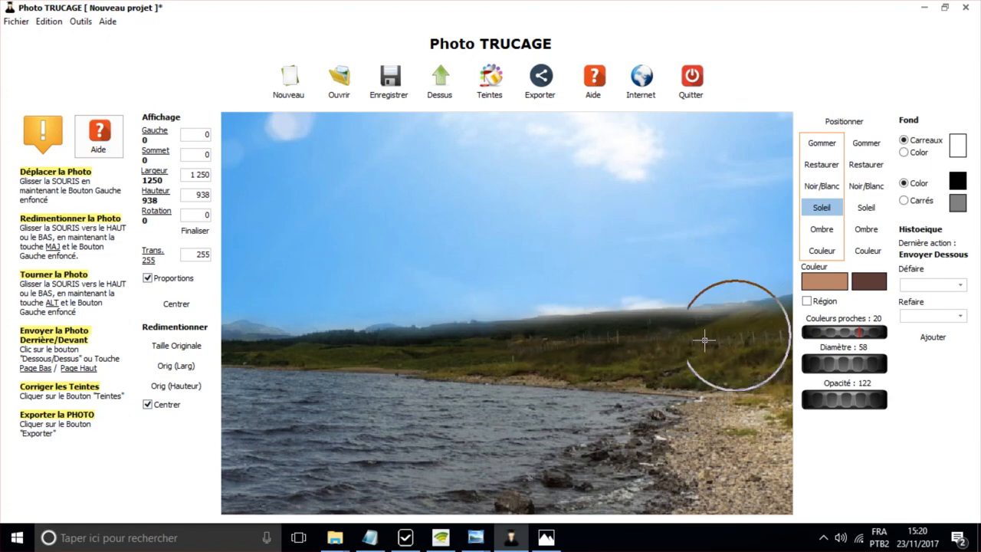
pyautogui.scroll(2, 642, 333)
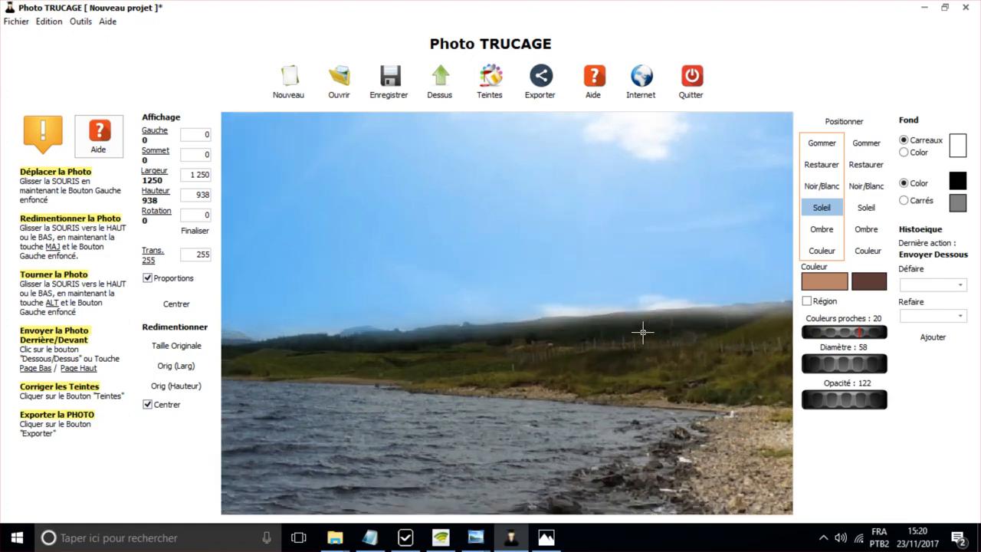
pyautogui.scroll(-3, 636, 332)
pyautogui.scroll(2, 664, 339)
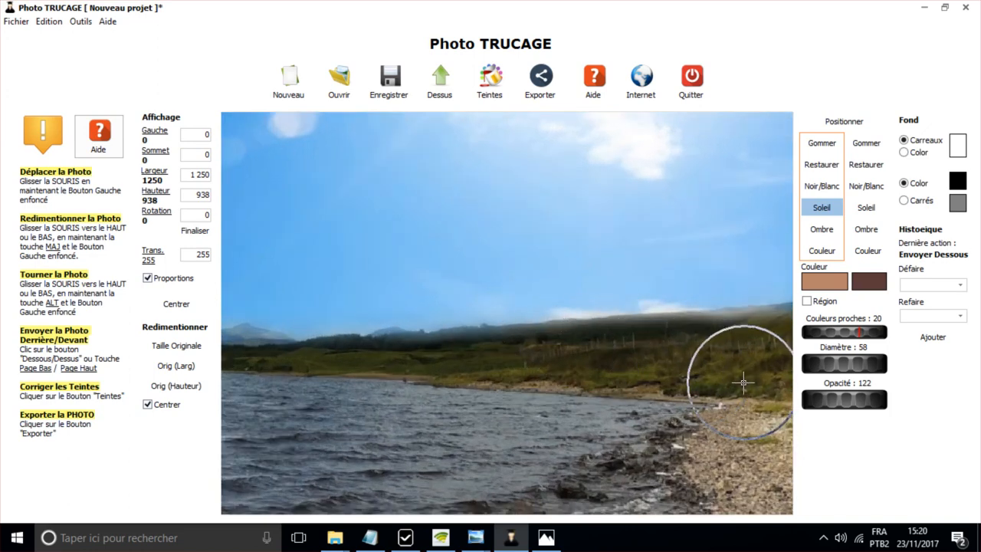
pyautogui.moveTo(675, 345); pyautogui.dragTo(598, 352)
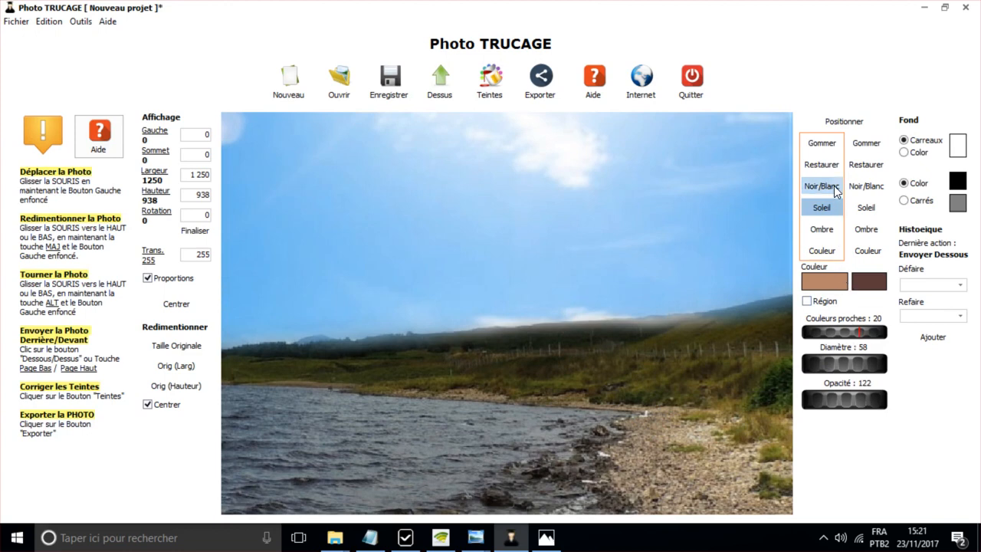
# - Partially erase the model's hills along the horizon with the Gommer brush at diameter 58 and opacity 97
pyautogui.click(831, 146)
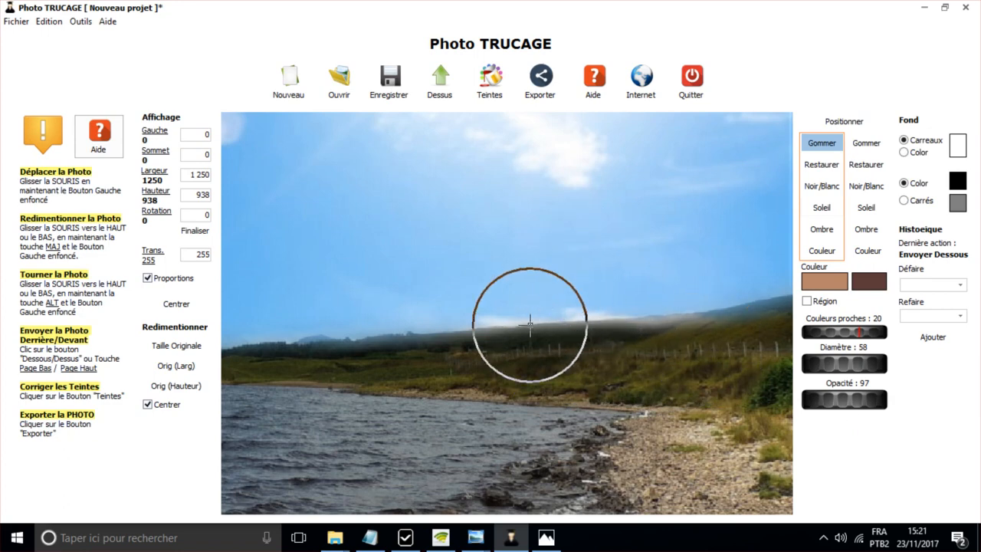
pyautogui.moveTo(747, 347); pyautogui.dragTo(584, 346)
pyautogui.moveTo(566, 346); pyautogui.dragTo(352, 355)
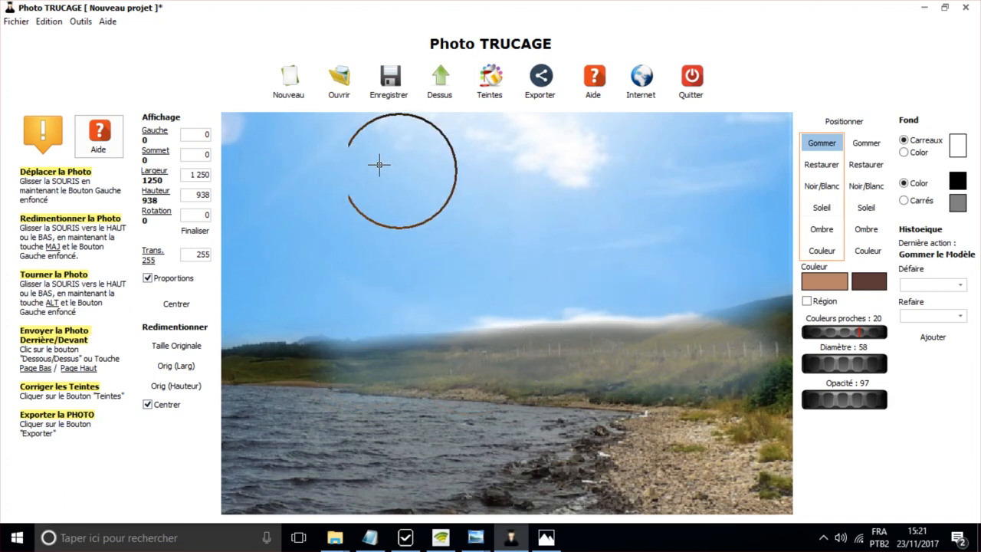
# - Sample the sky photo's light blue and cloud white as the two colours, send the photo back behind, and set the opacity to 255
pyautogui.click(440, 89)
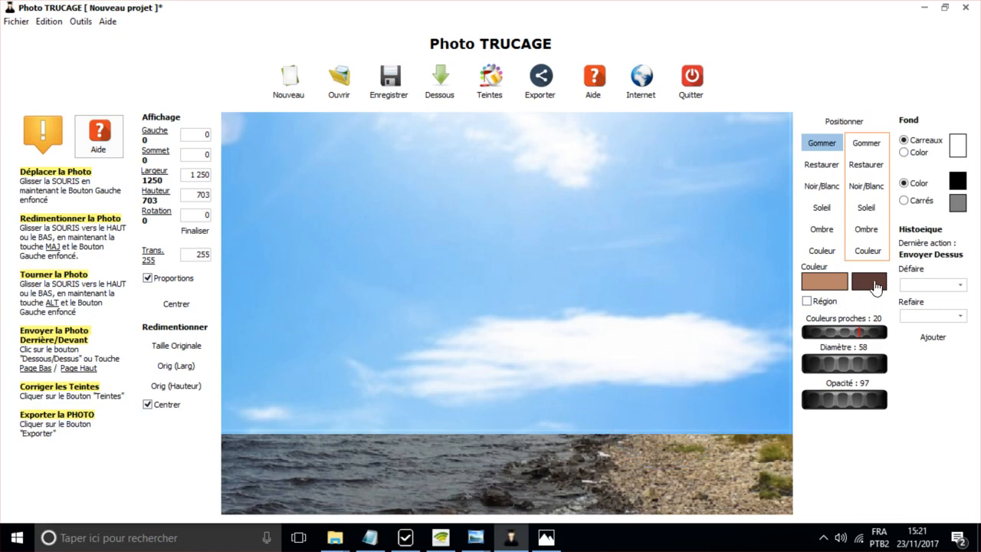
pyautogui.click(877, 286)
pyautogui.click(672, 405)
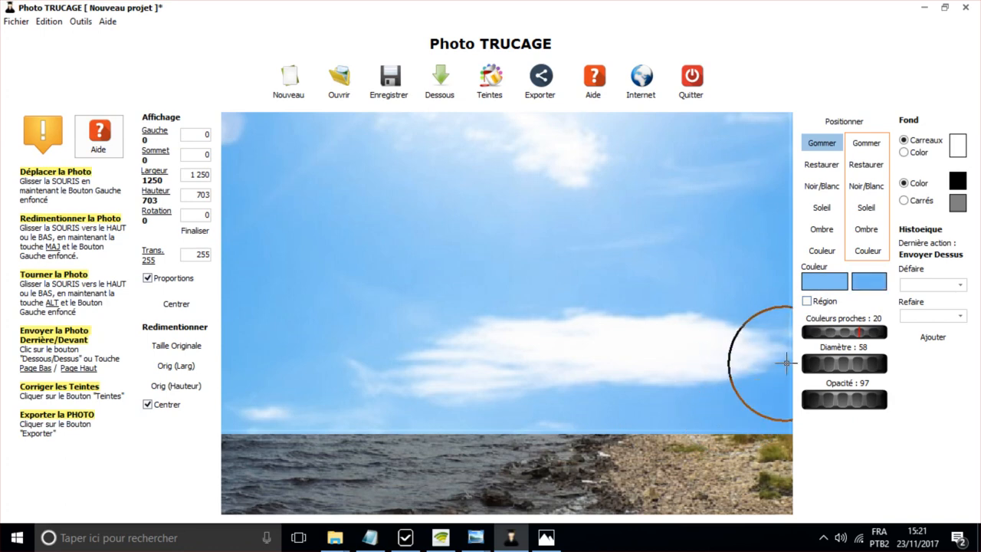
pyautogui.click(443, 92)
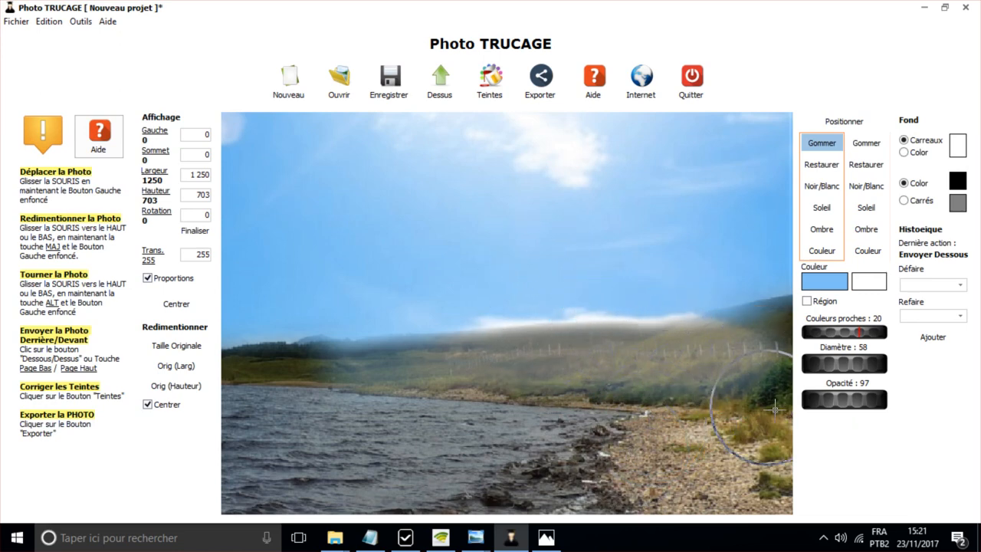
pyautogui.moveTo(833, 412); pyautogui.dragTo(979, 415)
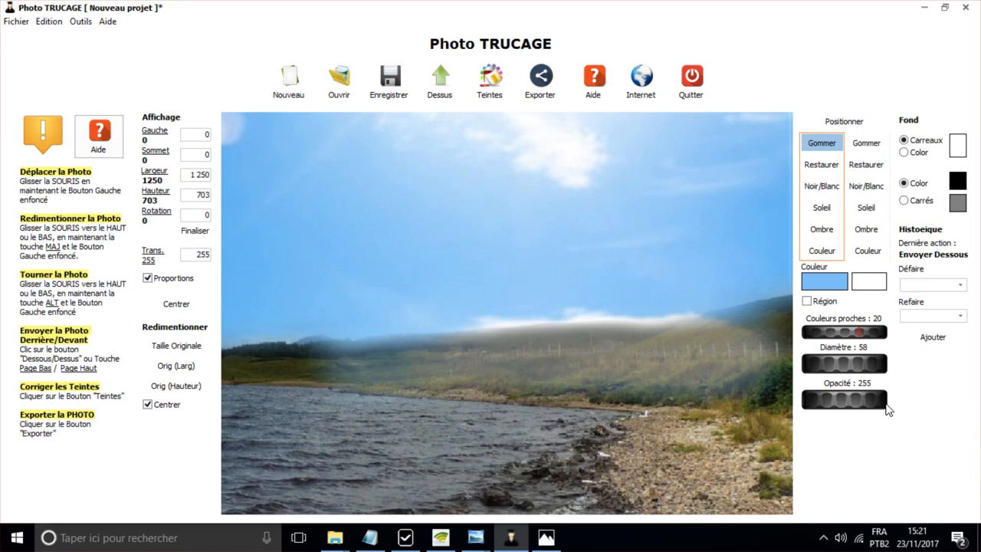
# - Paint light blue over the sky photo's low cloud behind the hills with its Couleur brush at diameter 58 and opacity 252
pyautogui.moveTo(887, 410); pyautogui.dragTo(885, 410)
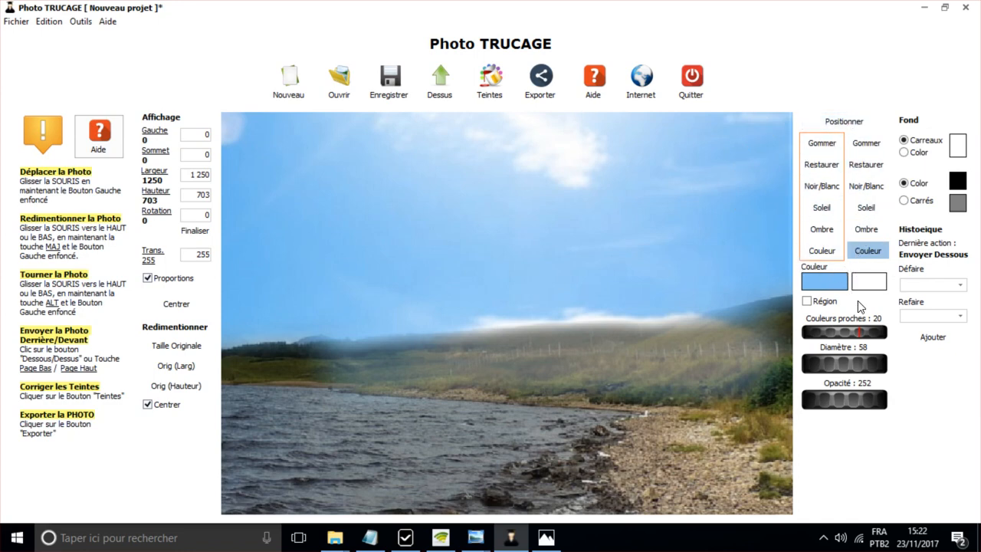
pyautogui.click(446, 91)
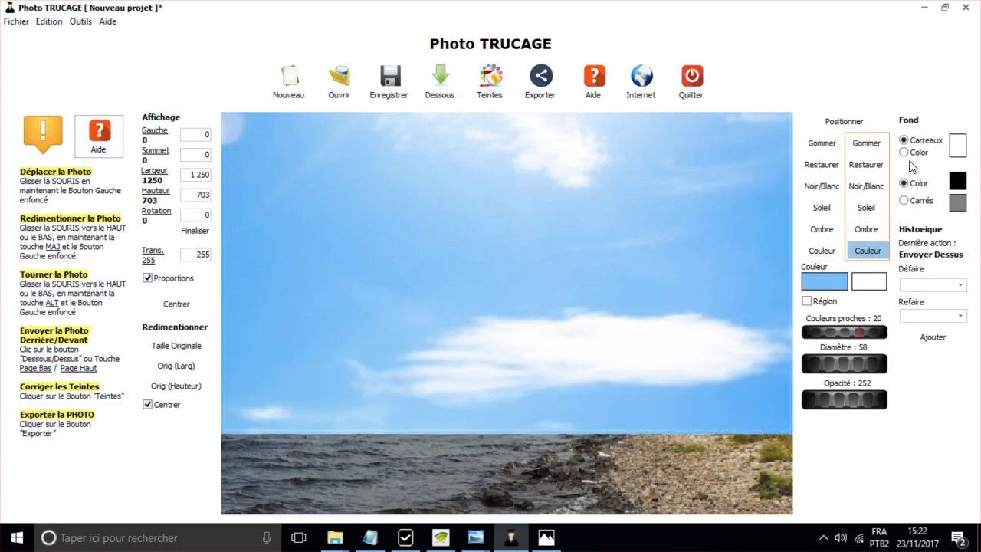
pyautogui.click(450, 89)
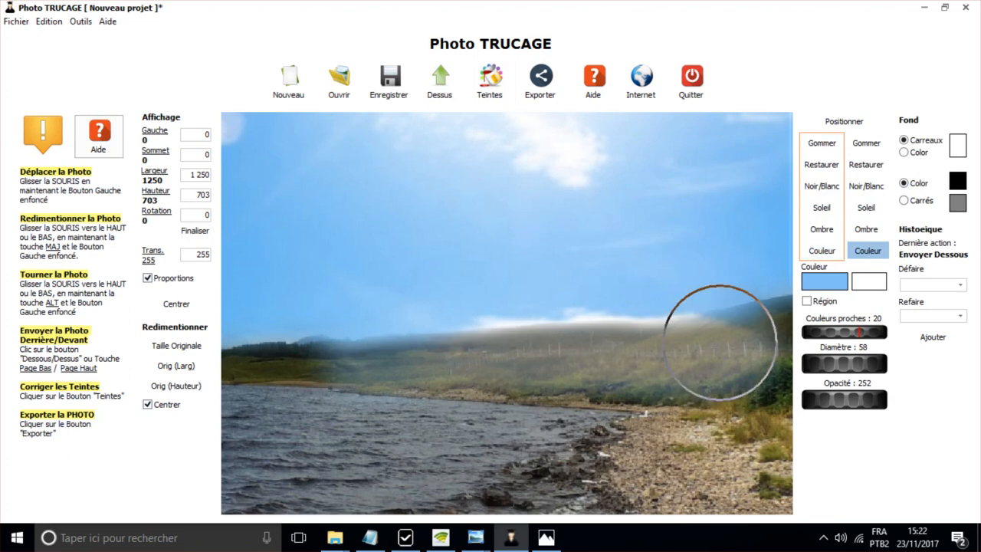
pyautogui.click(867, 251)
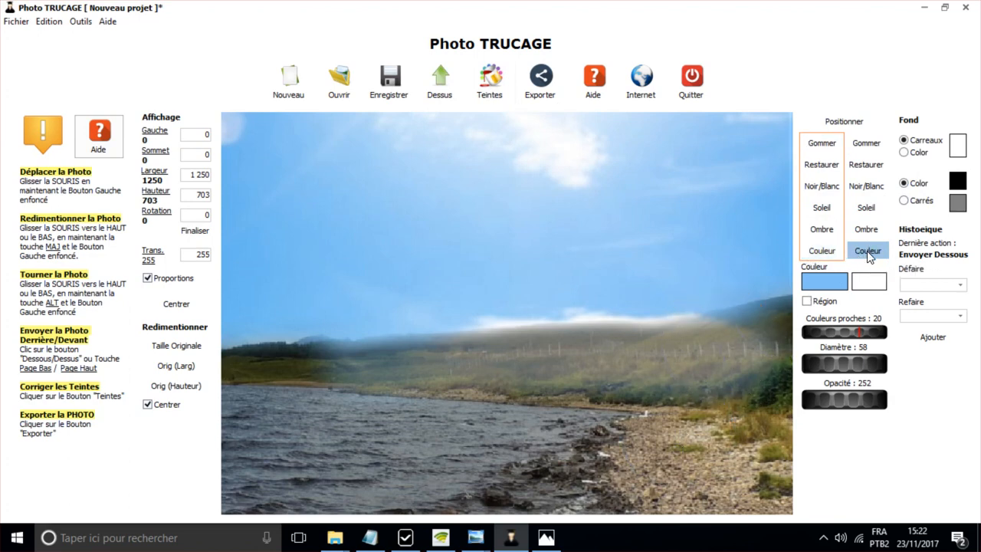
pyautogui.click(730, 371)
pyautogui.moveTo(731, 371); pyautogui.dragTo(426, 389)
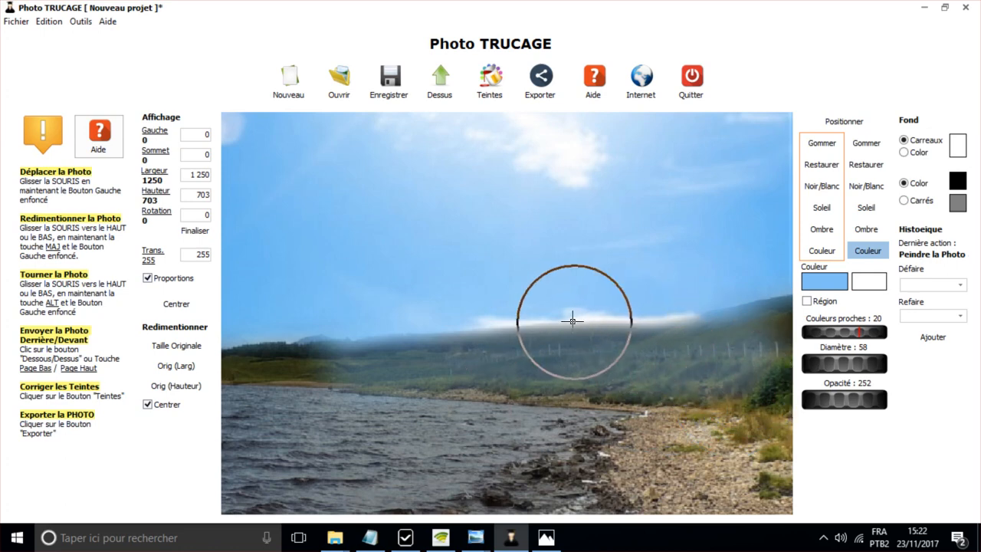
# - Bring the sky photo to the front to inspect the painted-over cloud, send it back behind, and examine the blended hills and whole composition
pyautogui.click(434, 91)
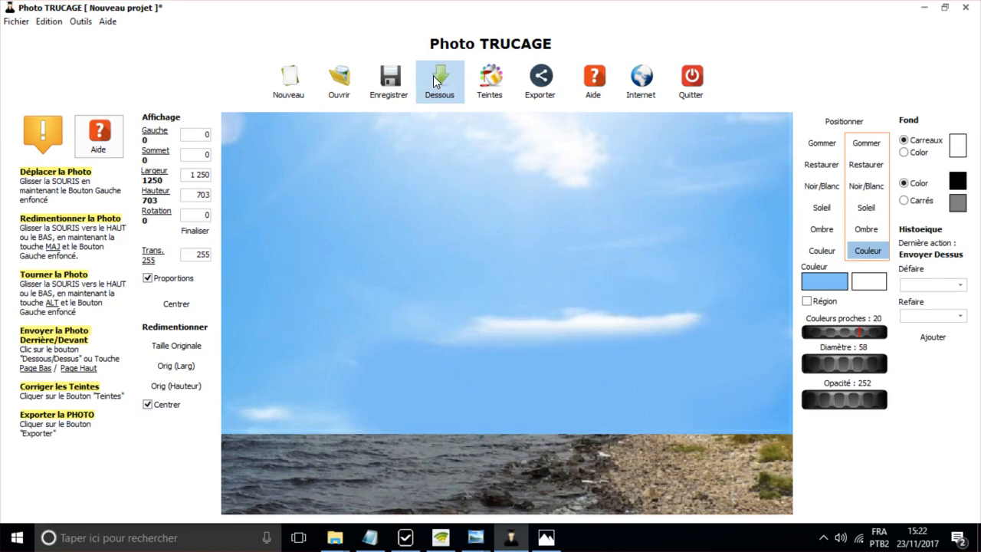
pyautogui.click(425, 99)
pyautogui.scroll(2, 647, 318)
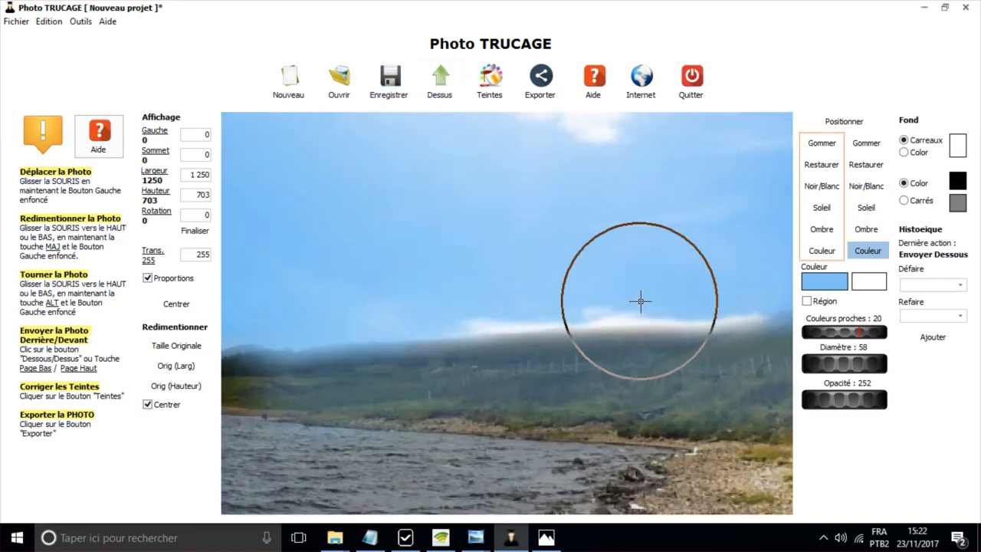
pyautogui.scroll(-3, 640, 301)
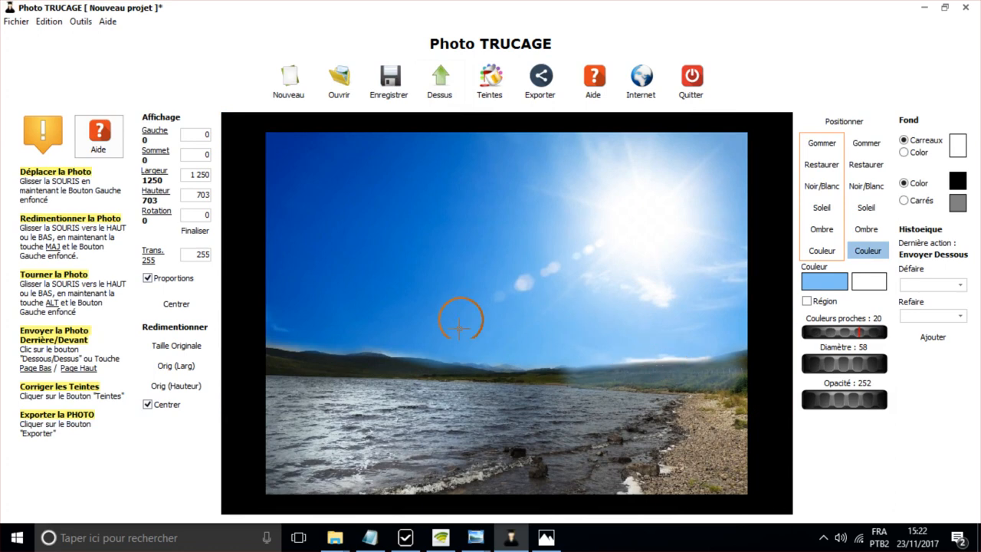